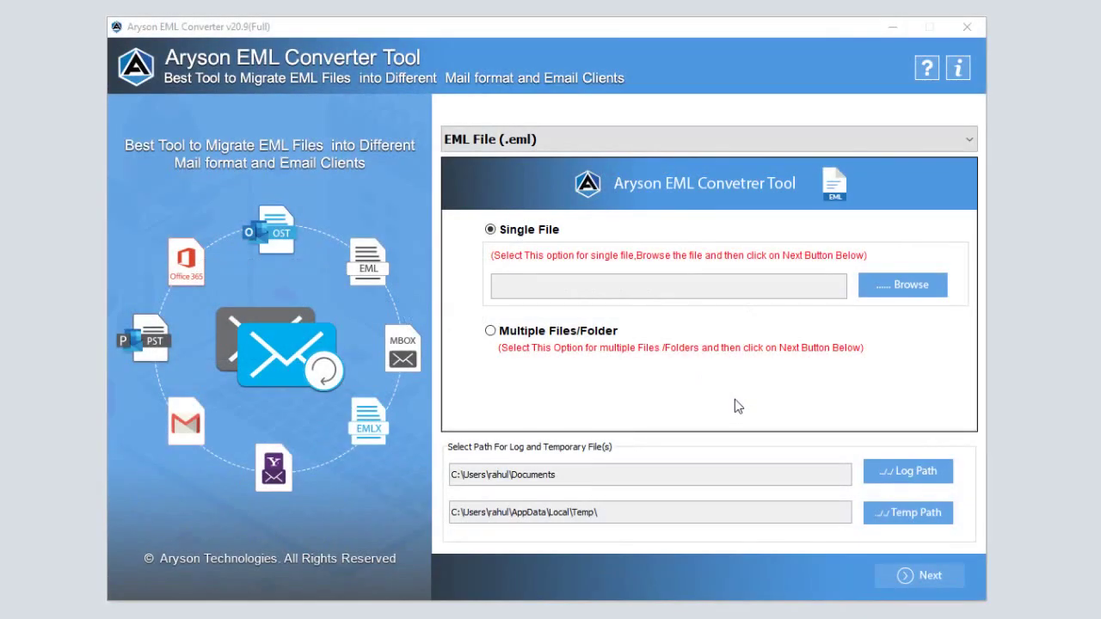
# Load test3.eml from the Desktop case folder in single-file mode
pyautogui.click(523, 236)
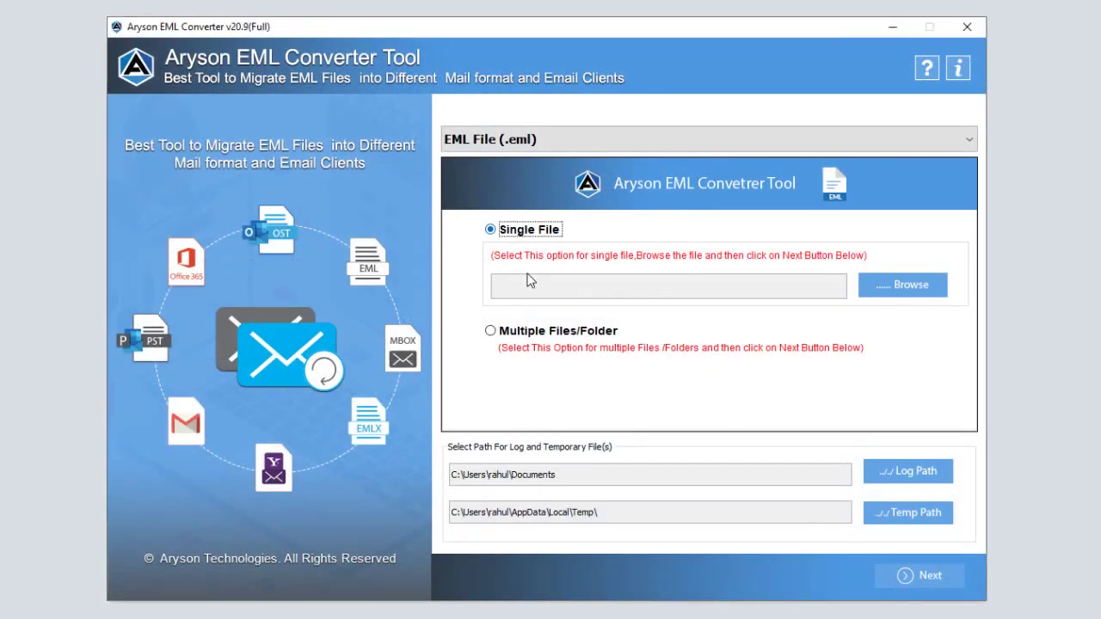
pyautogui.click(548, 331)
pyautogui.click(530, 234)
pyautogui.click(911, 285)
pyautogui.click(351, 272)
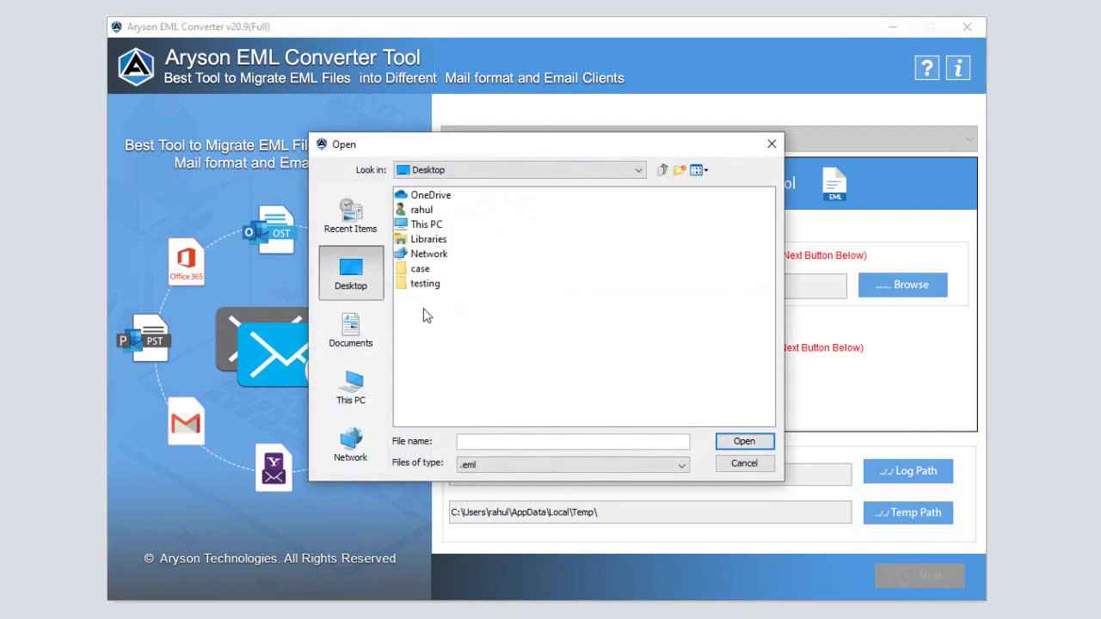
pyautogui.doubleClick(419, 270)
pyautogui.click(421, 225)
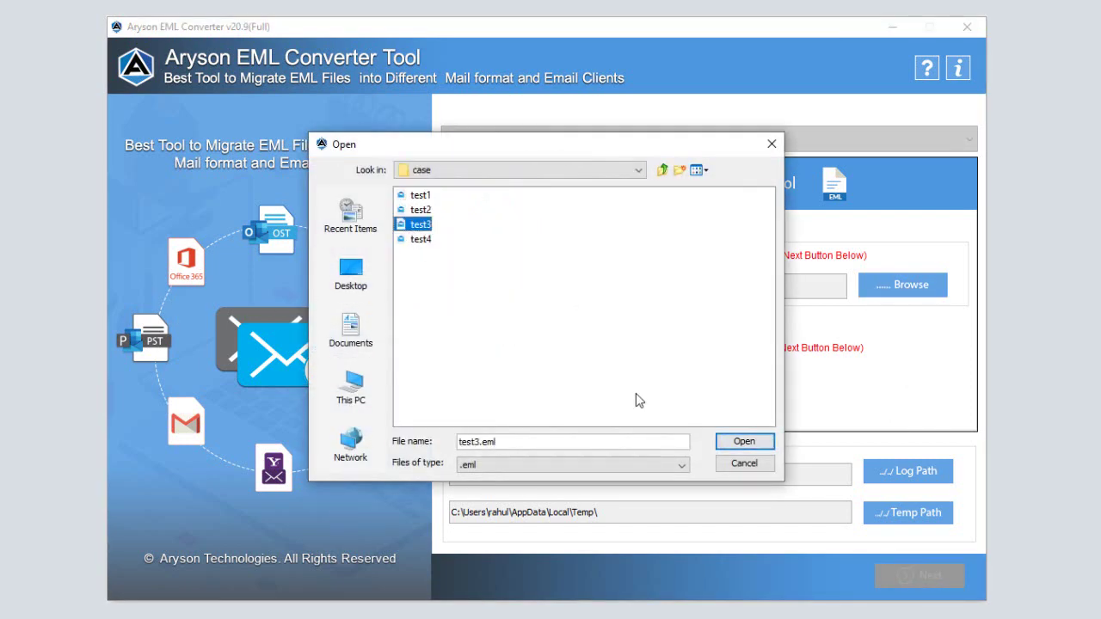
pyautogui.click(745, 443)
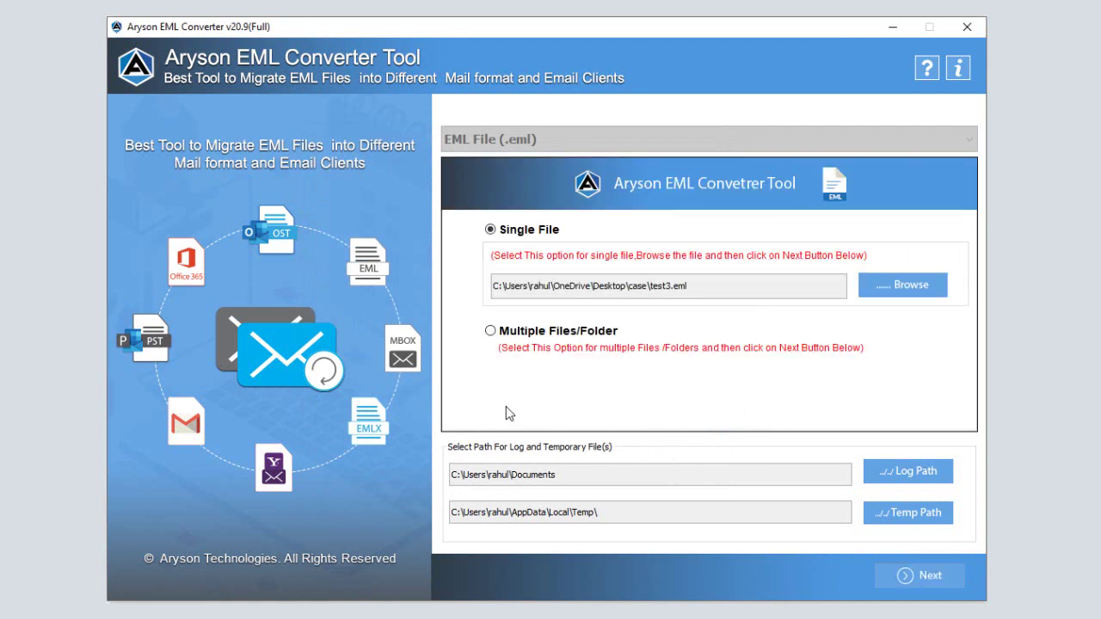
# Switch to Multiple Files/Folder mode and add test1–test4.eml from the Desktop case folder
pyautogui.click(489, 333)
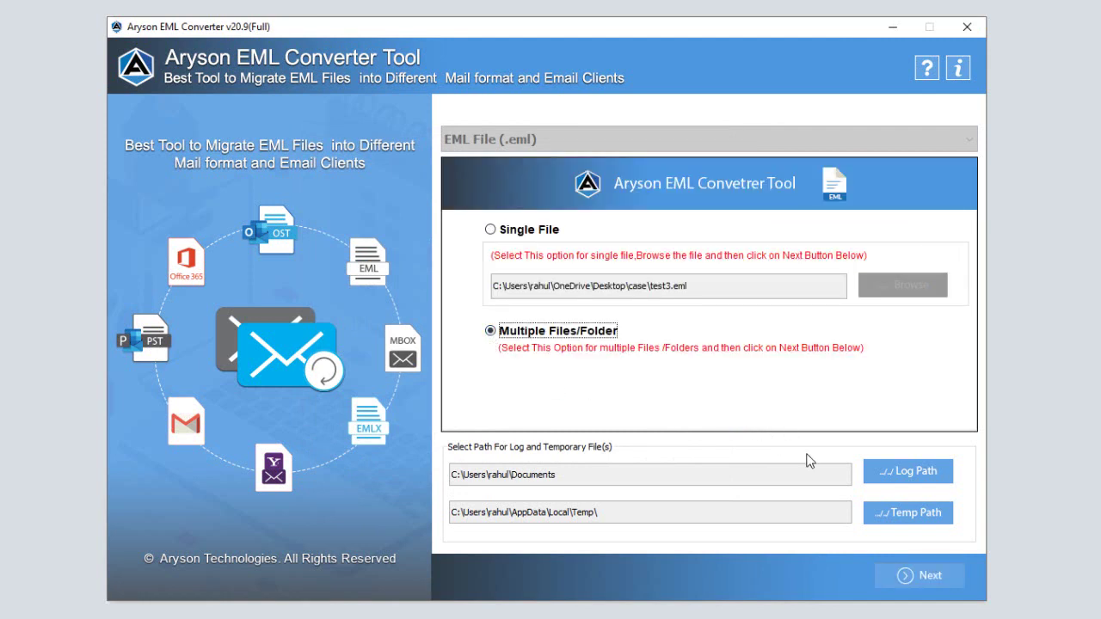
pyautogui.click(922, 577)
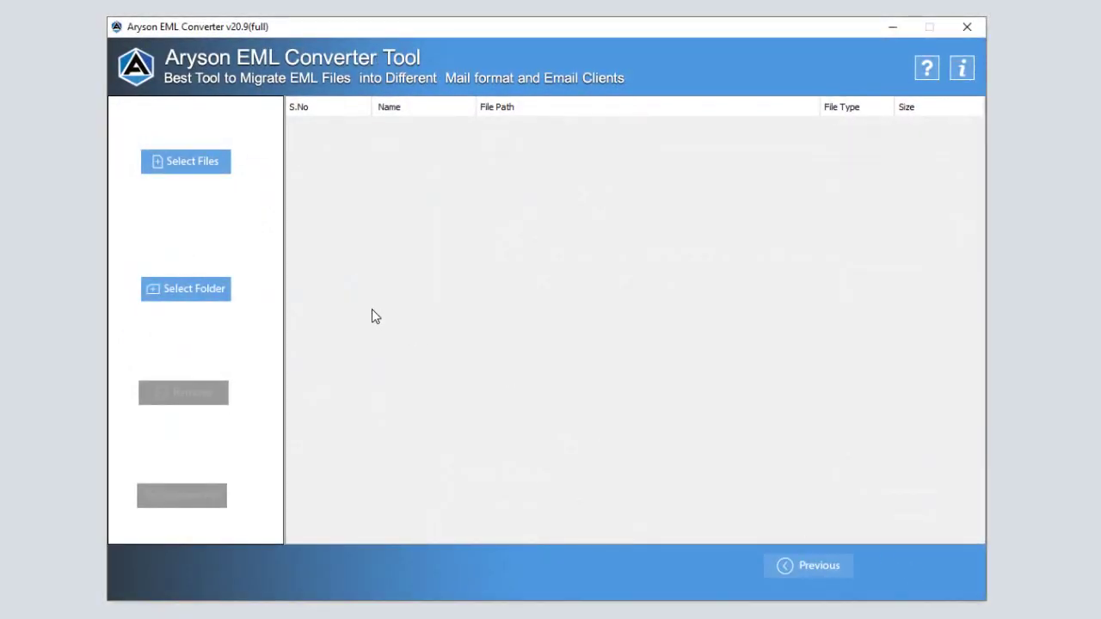
pyautogui.click(191, 168)
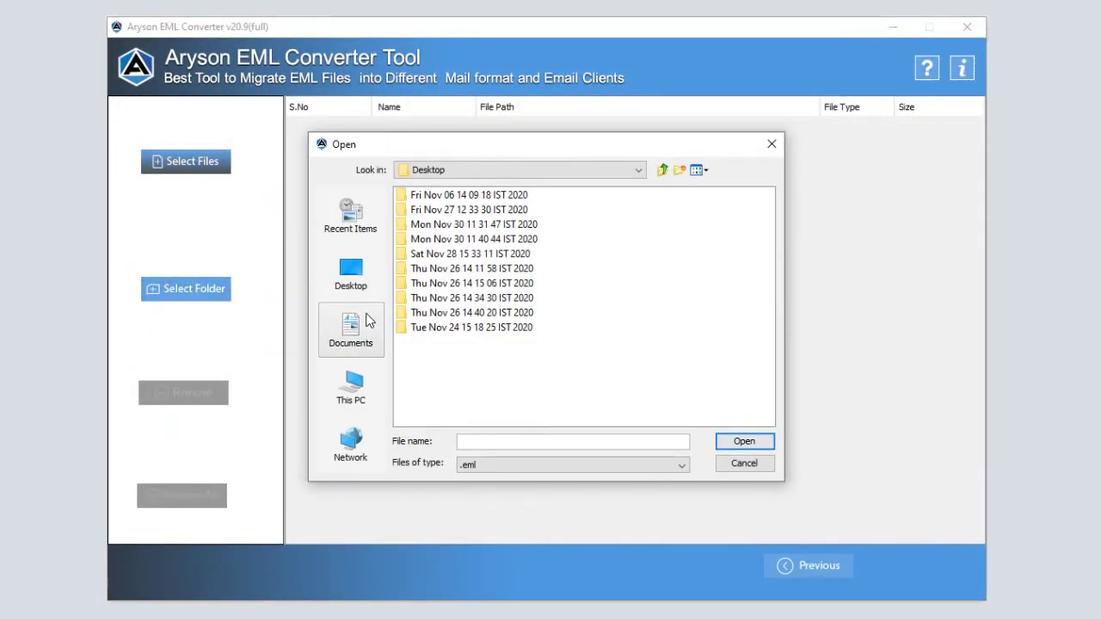
pyautogui.click(356, 289)
pyautogui.doubleClick(420, 269)
pyautogui.moveTo(420, 196); pyautogui.dragTo(425, 246)
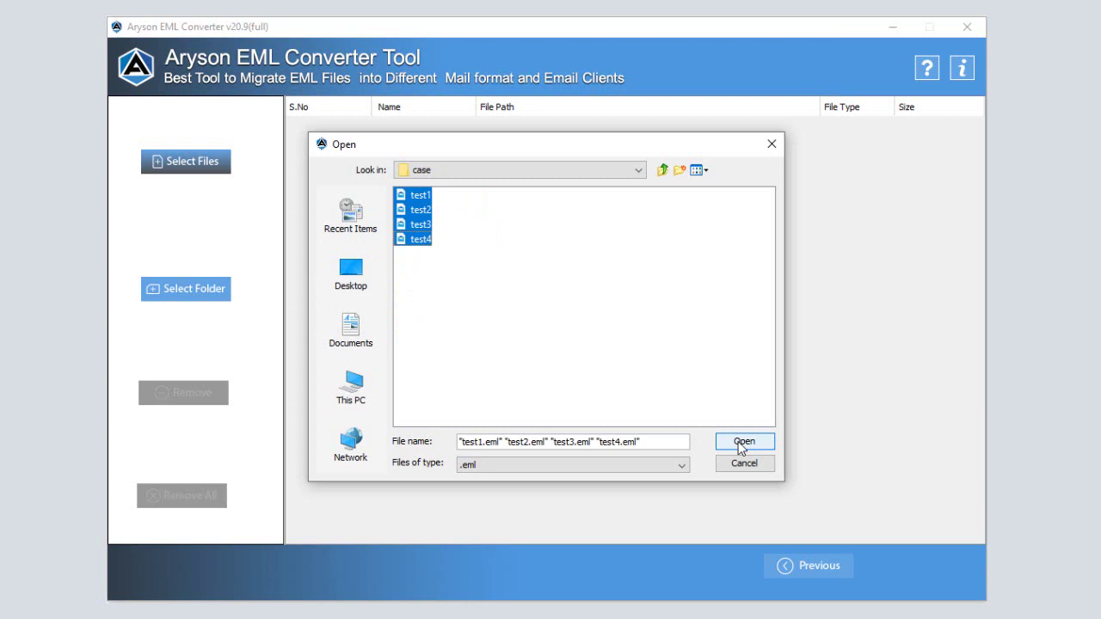
pyautogui.click(742, 442)
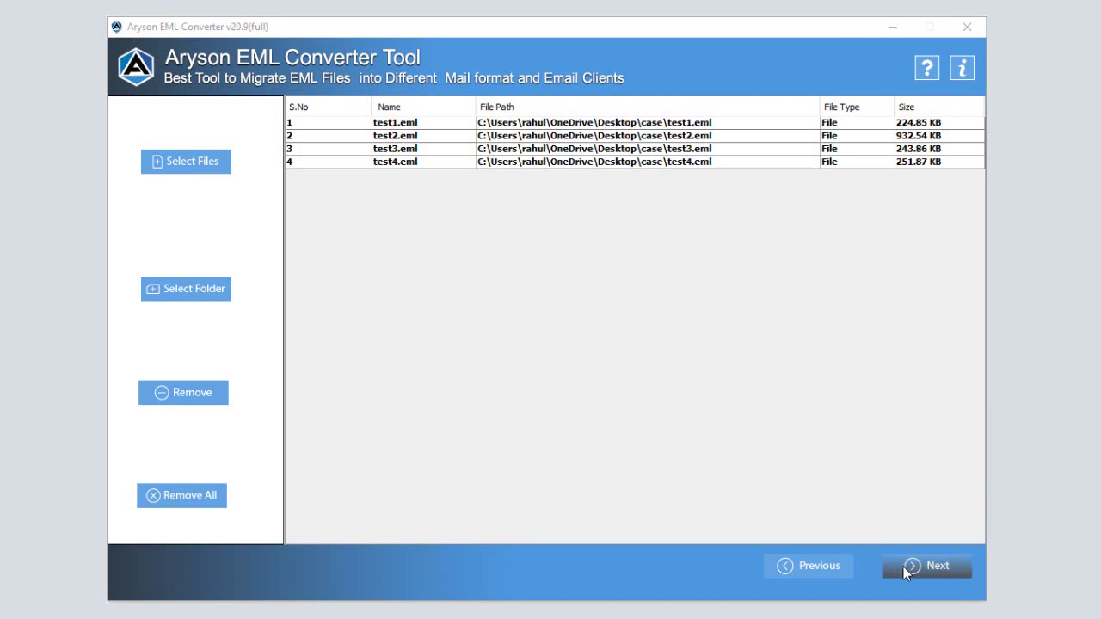
# Select the folder of four EML files in the preview and keep PST as the output format
pyautogui.click(930, 567)
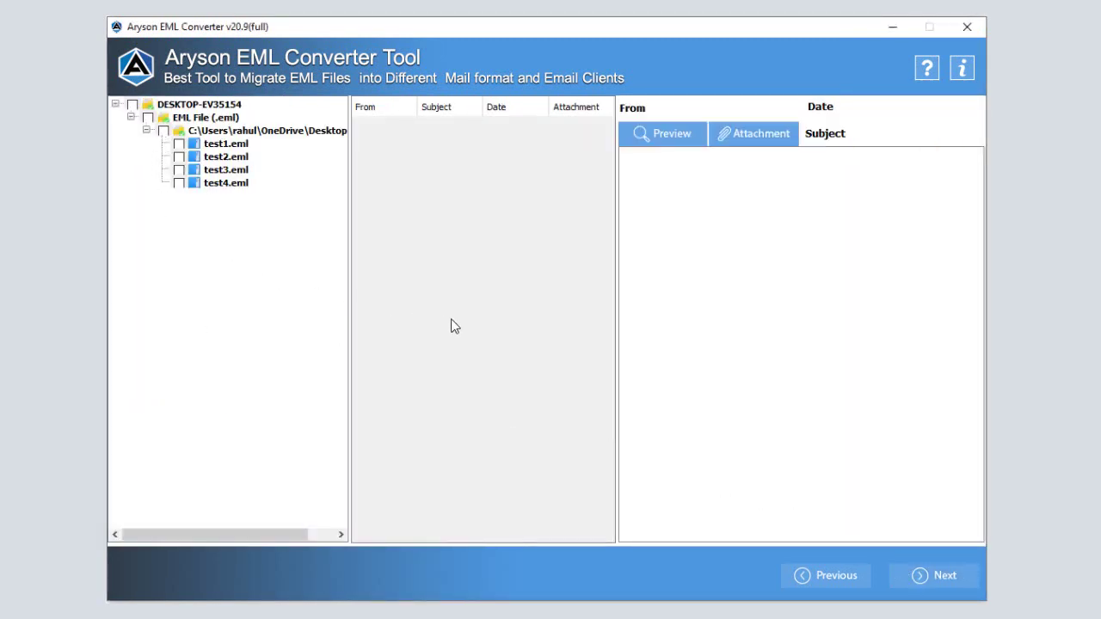
pyautogui.click(164, 130)
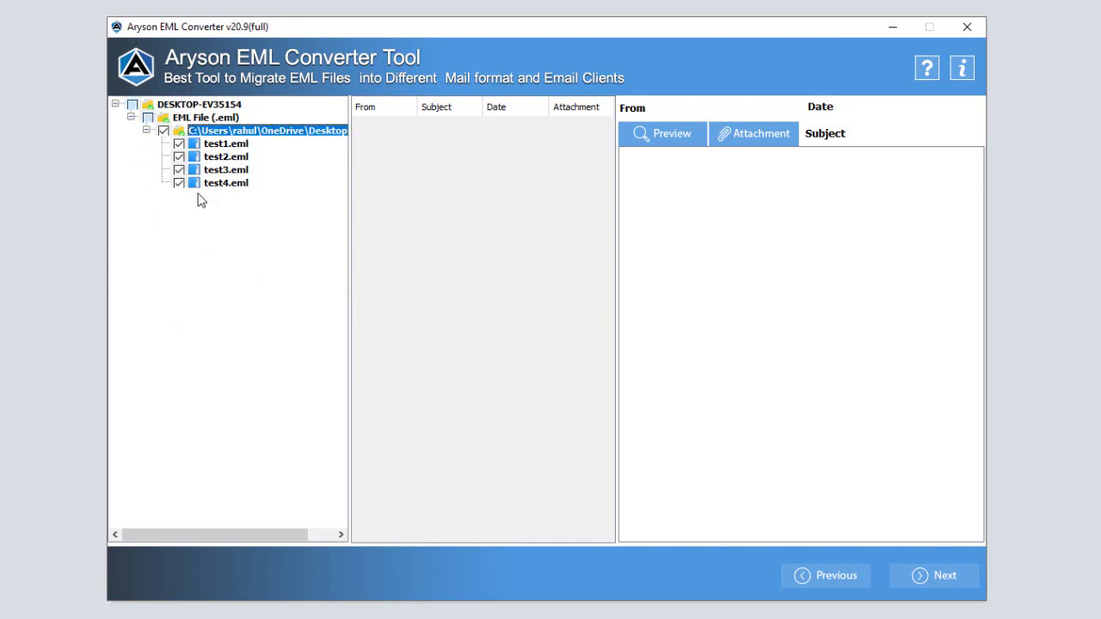
pyautogui.click(910, 575)
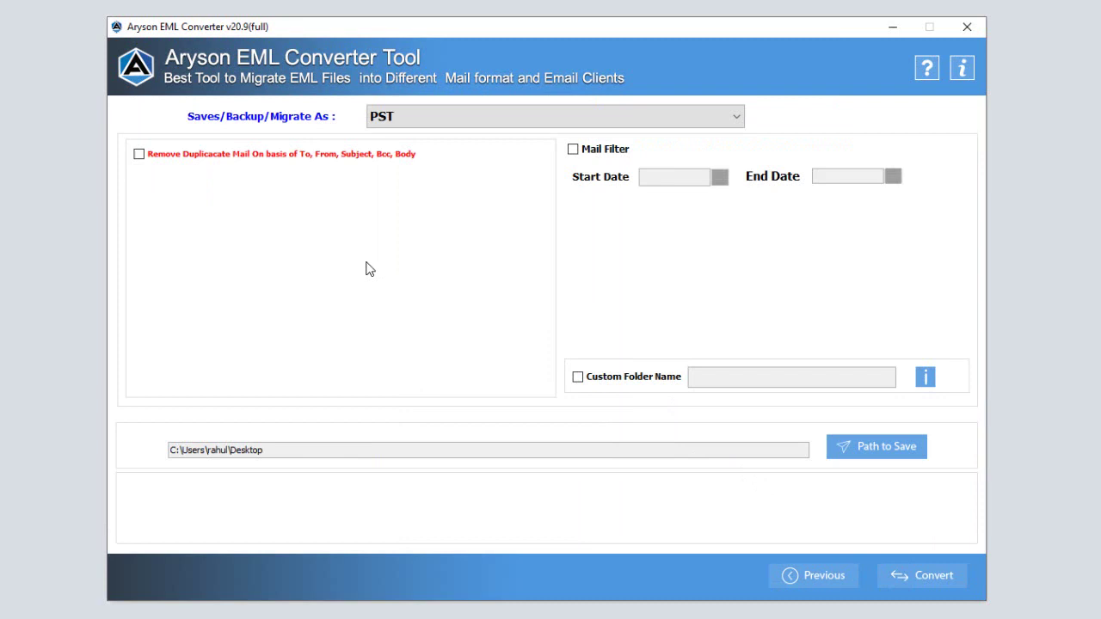
pyautogui.click(470, 118)
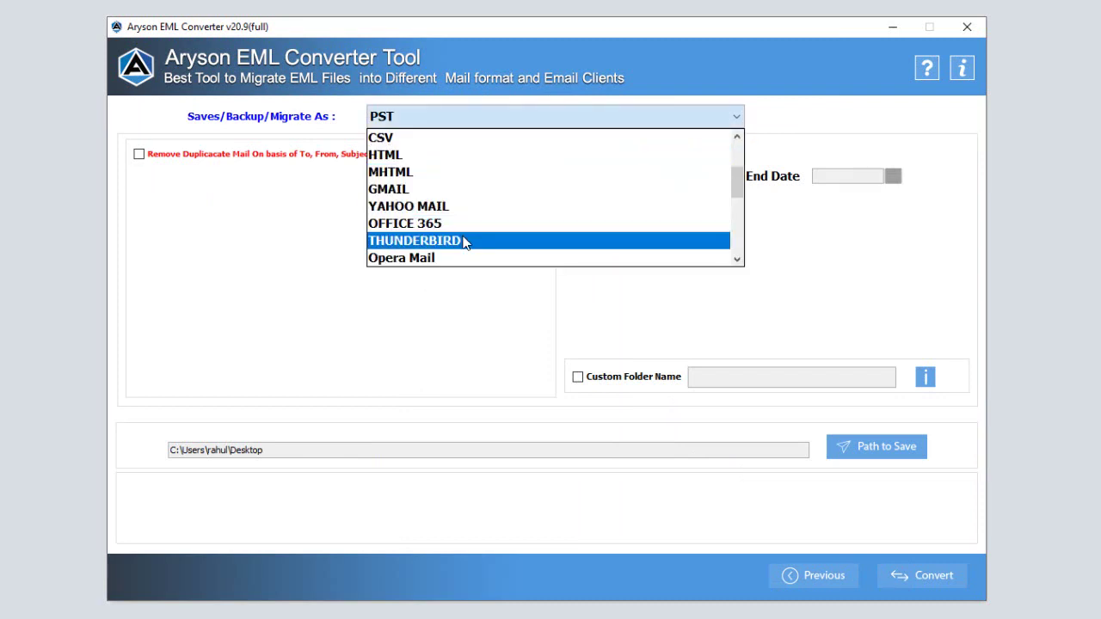
pyautogui.scroll(-2, 464, 241)
pyautogui.scroll(3, 464, 241)
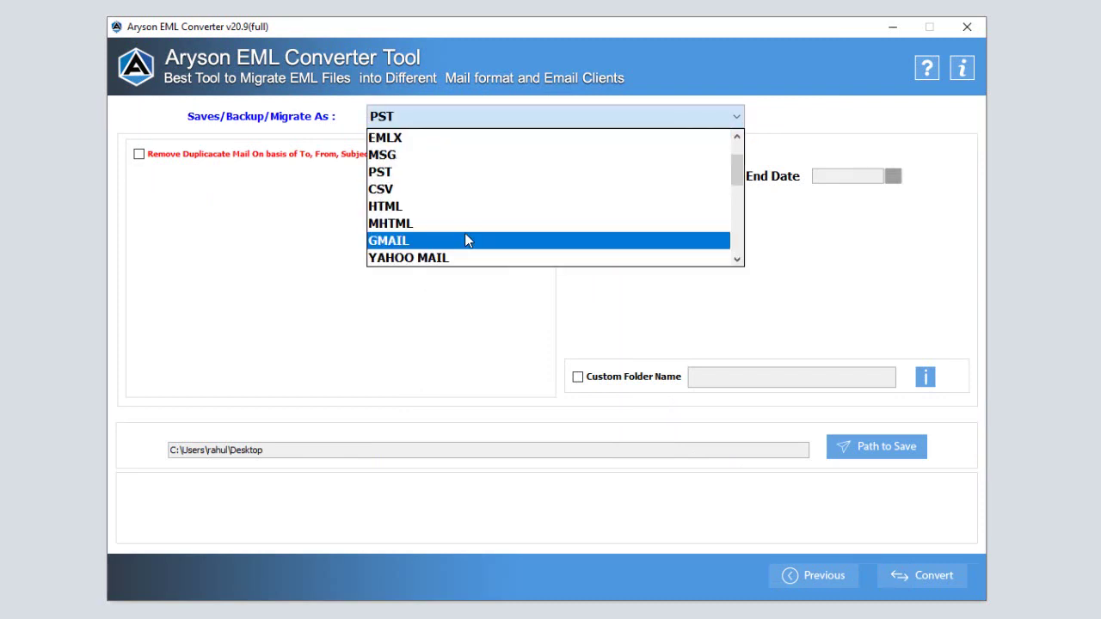
pyautogui.click(433, 172)
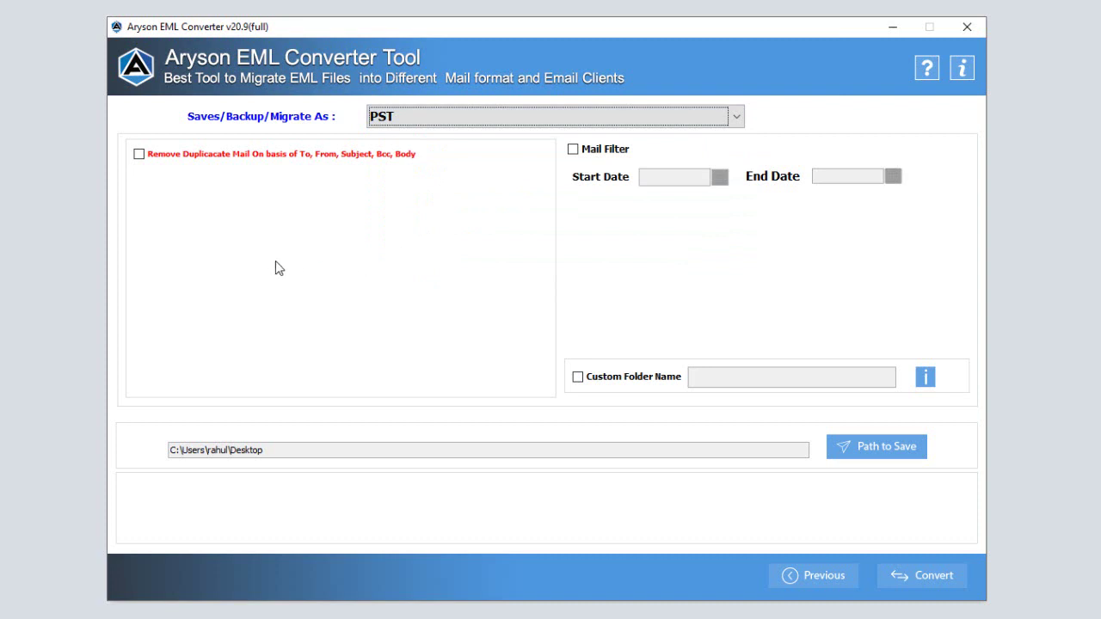
# Leave duplicate removal, Mail Filter and Custom Folder Name all unchecked
pyautogui.click(138, 155)
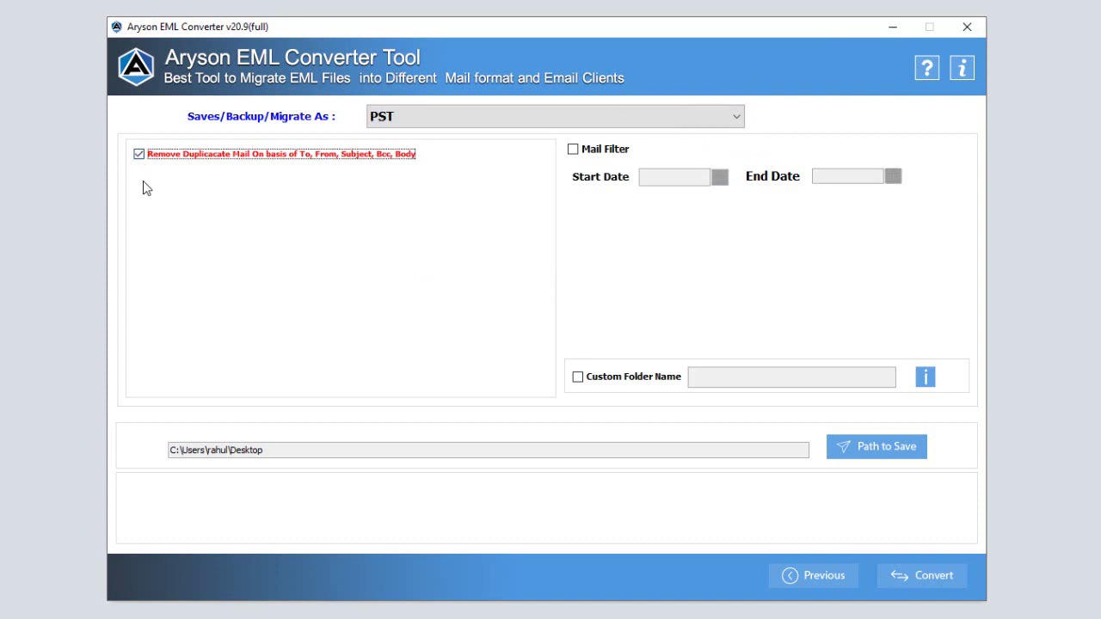
pyautogui.click(139, 154)
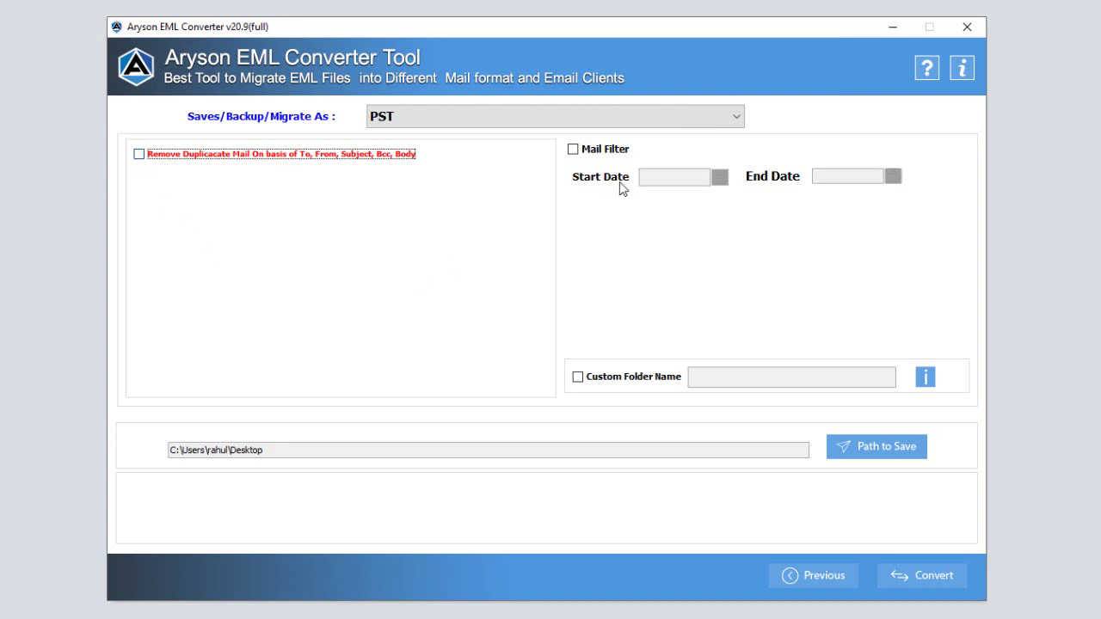
pyautogui.click(573, 150)
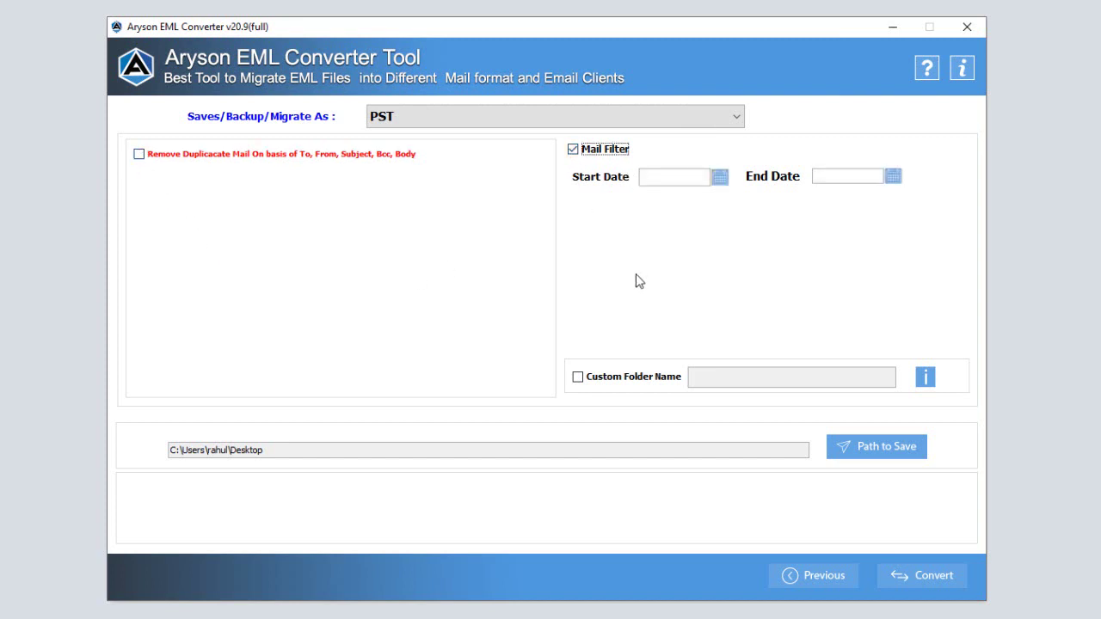
pyautogui.click(573, 149)
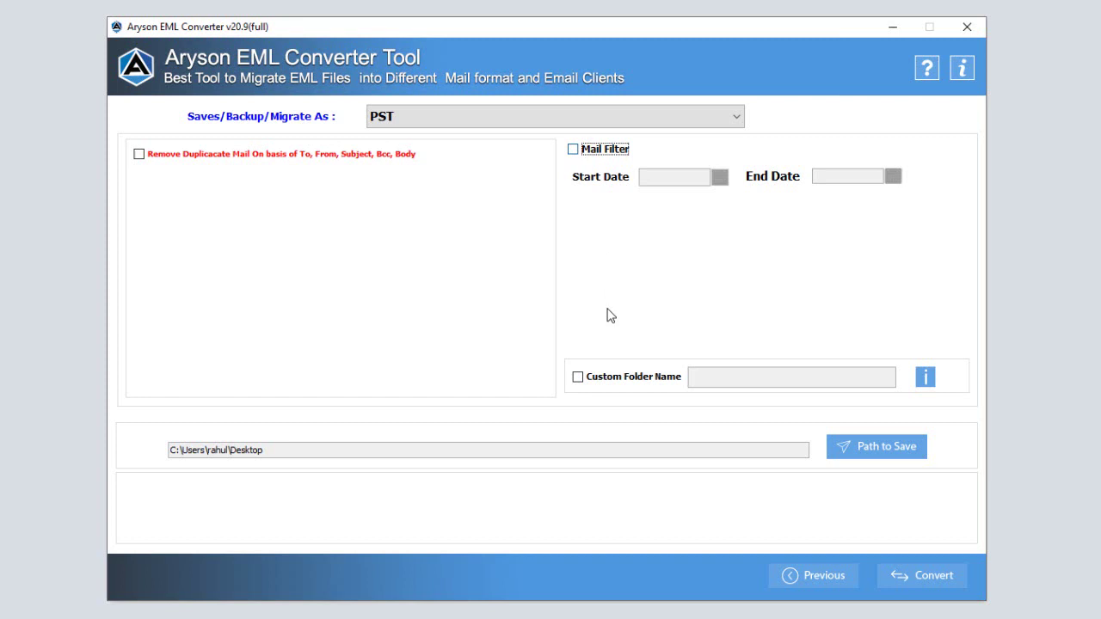
pyautogui.click(578, 378)
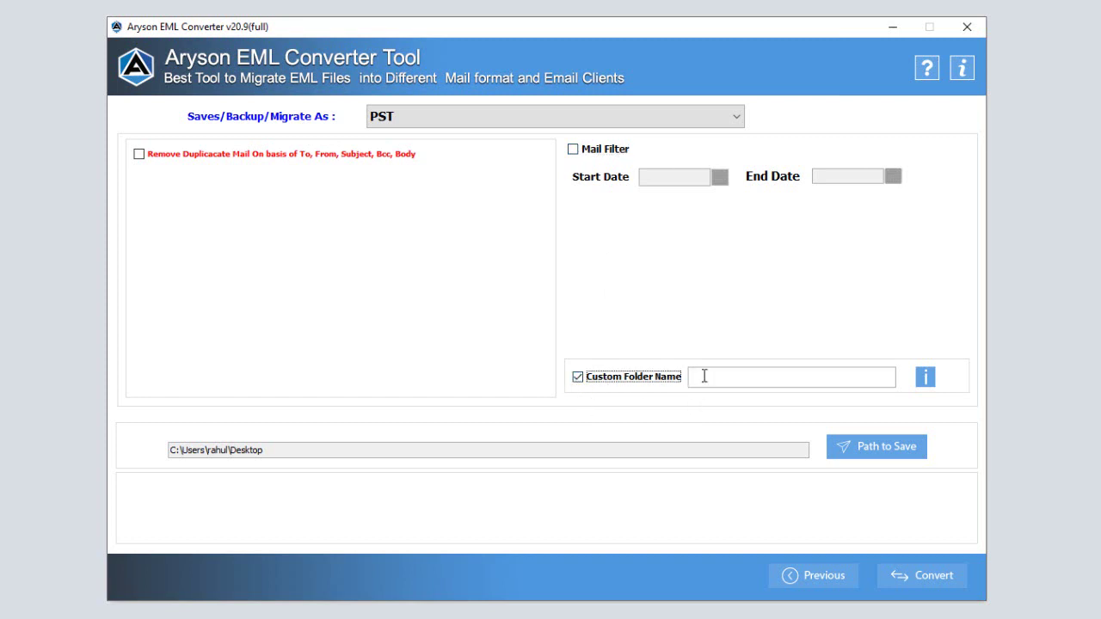
pyautogui.click(703, 376)
pyautogui.click(578, 378)
# Keep Desktop as the save path, convert the EML files to PST, and close the output window
pyautogui.click(879, 448)
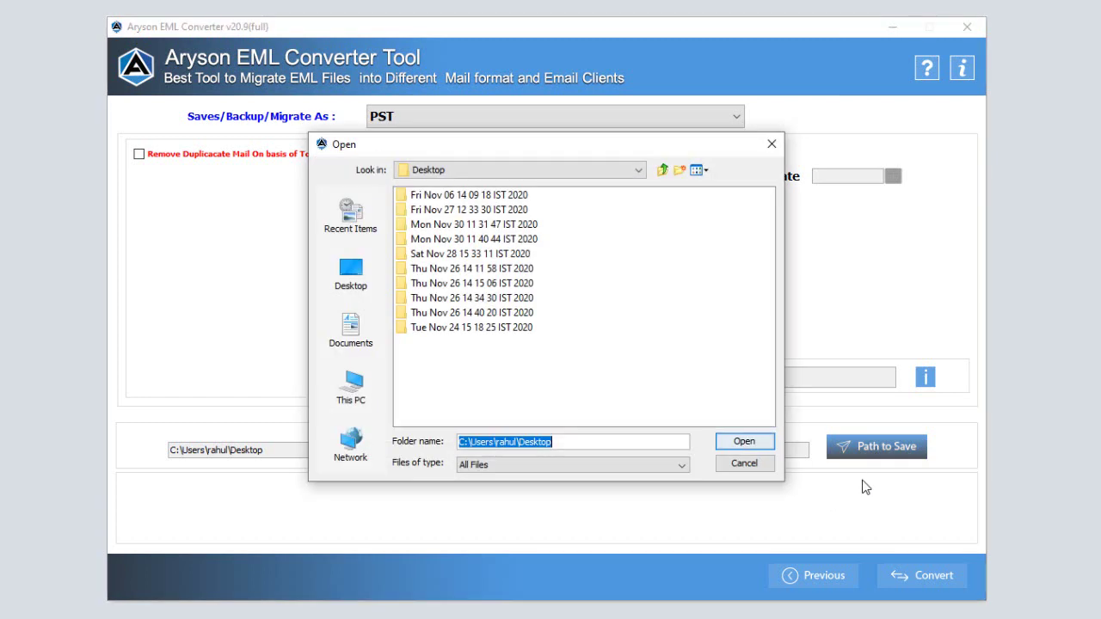
pyautogui.click(745, 463)
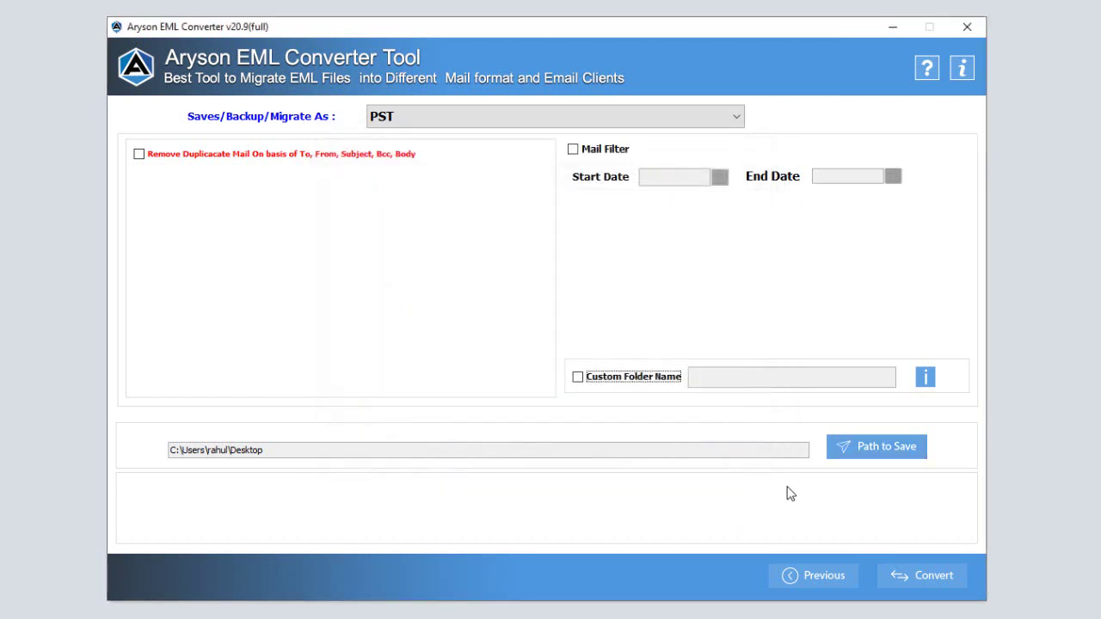
pyautogui.click(906, 573)
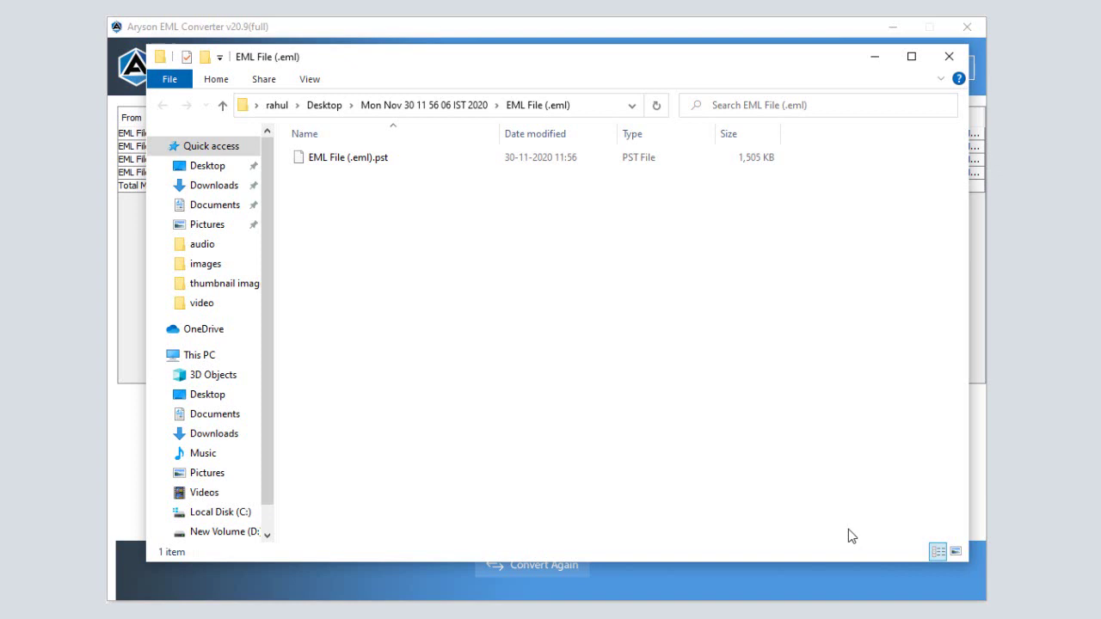
pyautogui.click(951, 58)
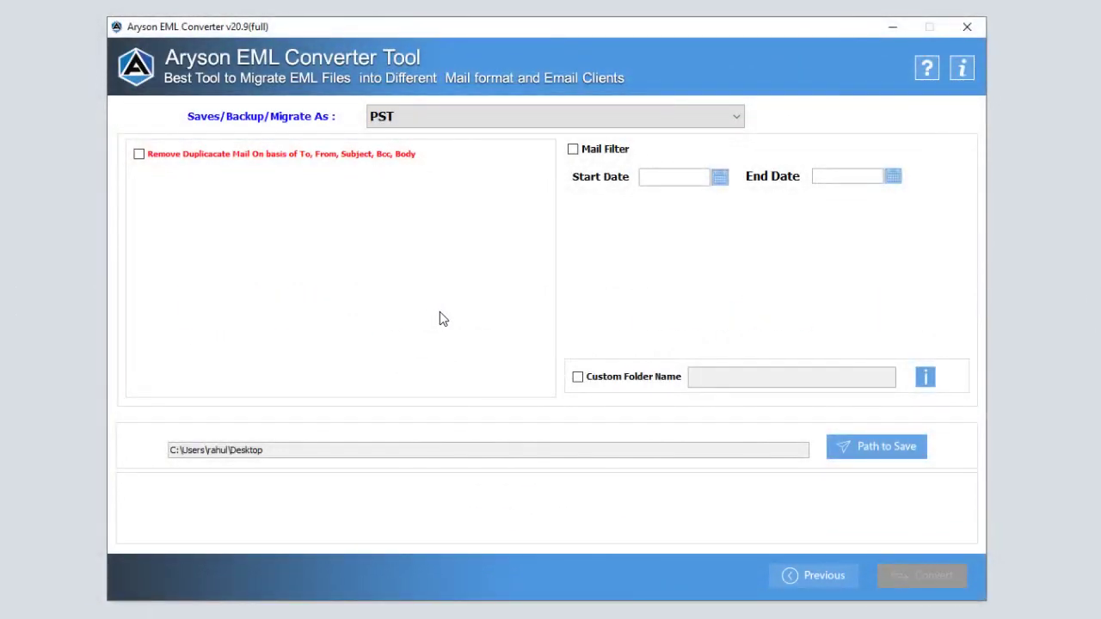
# Choose GMAIL as the output and sign in with the account's e-mail address and app password
pyautogui.click(480, 121)
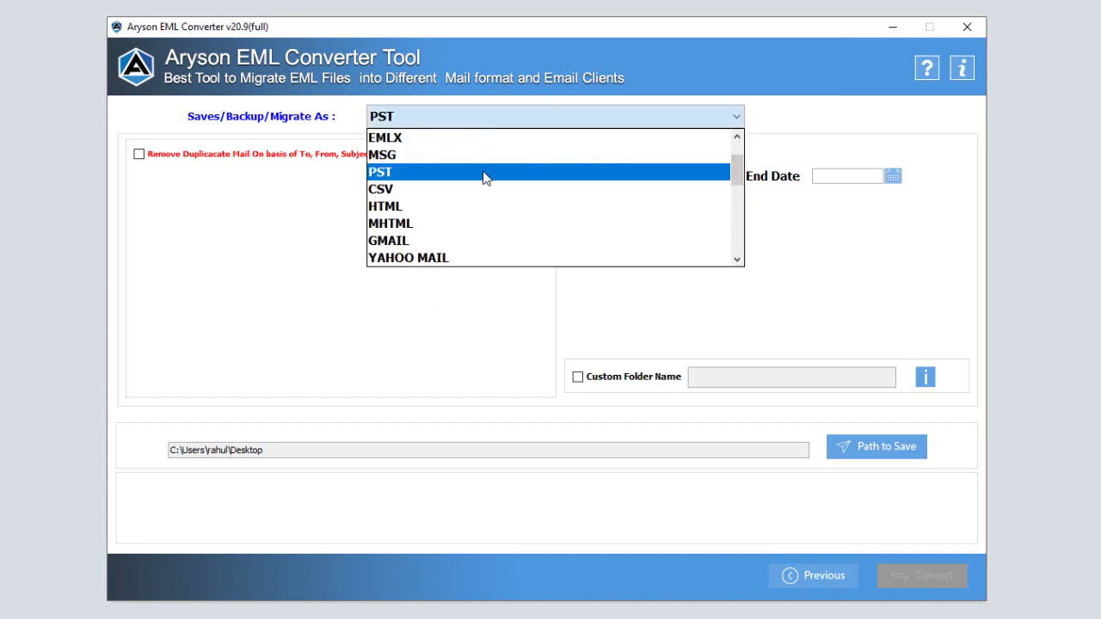
pyautogui.scroll(-1, 483, 179)
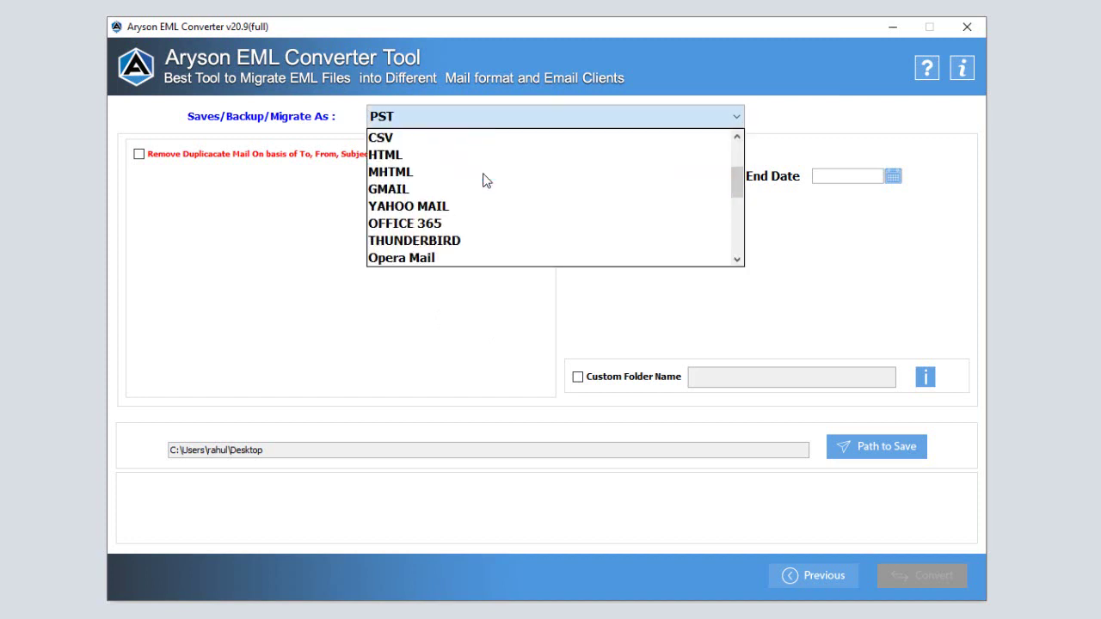
pyautogui.click(412, 191)
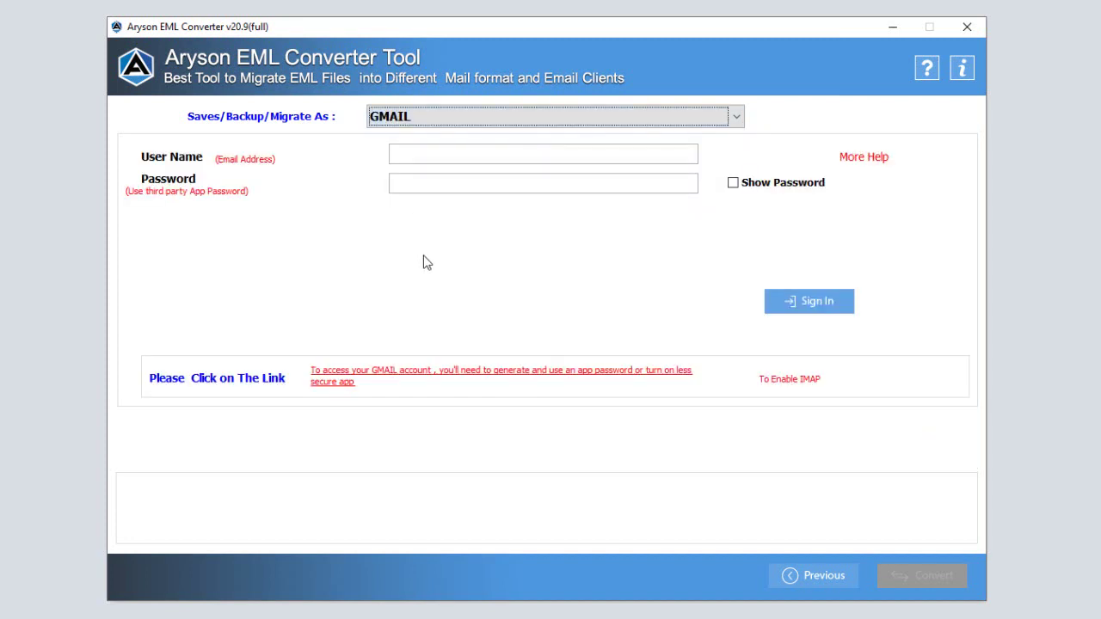
pyautogui.press('Tab')
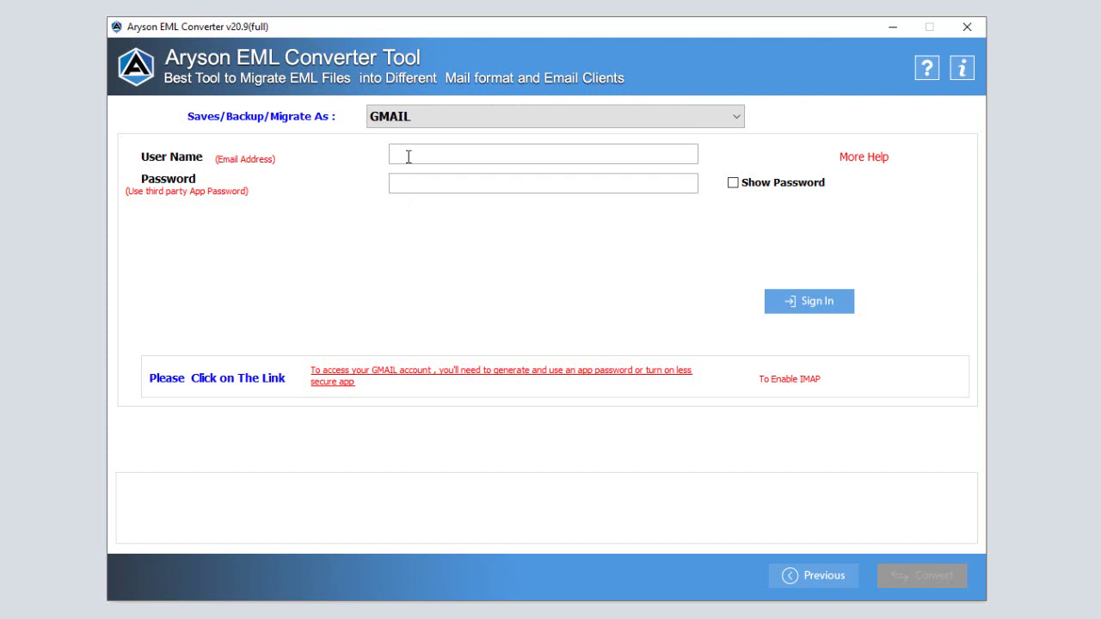
pyautogui.hotkey('ctrl', 'v')
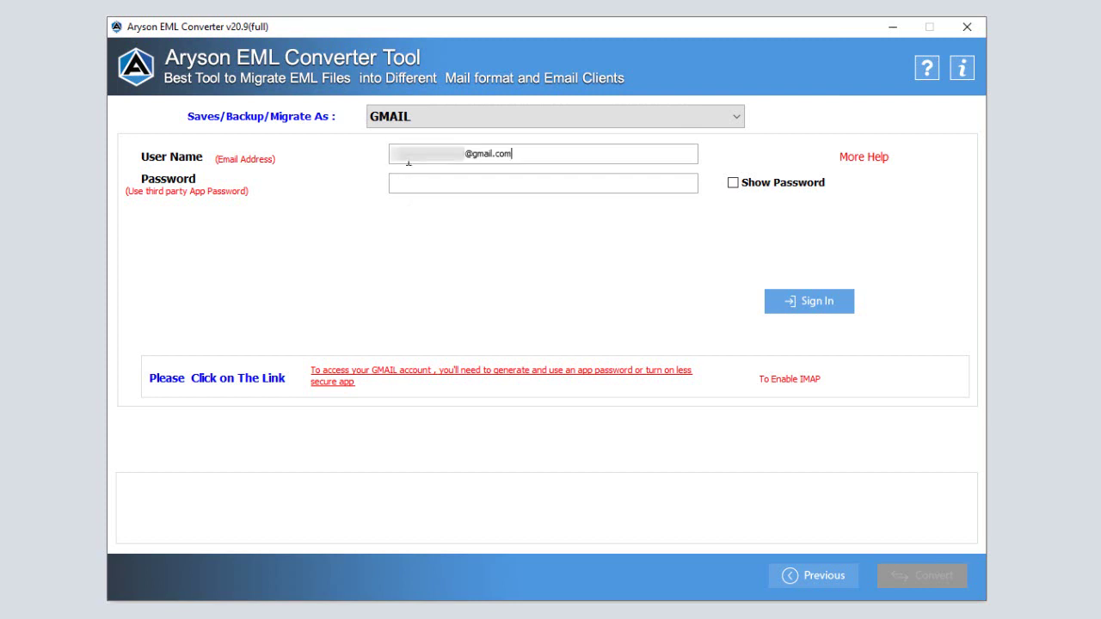
pyautogui.click(405, 187)
pyautogui.hotkey('ctrl', 'v')
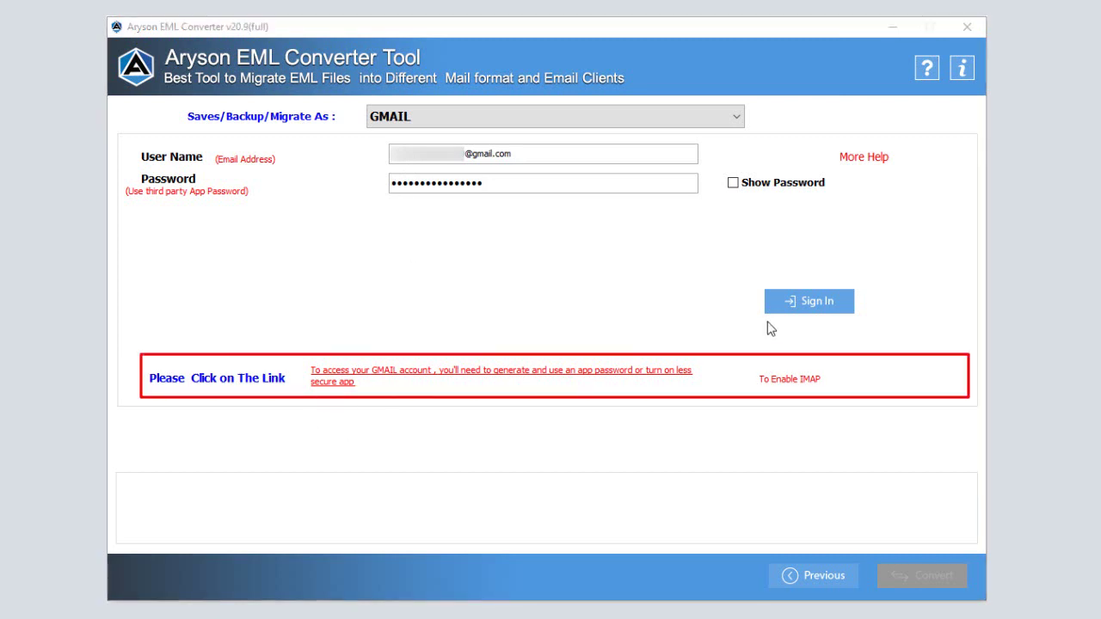
pyautogui.click(808, 306)
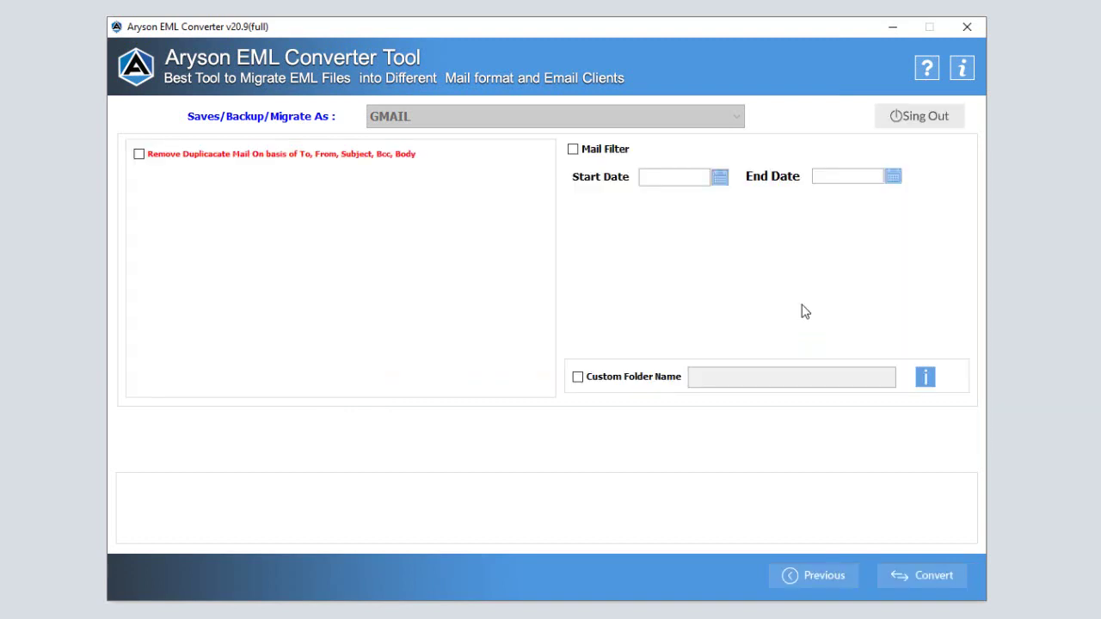
# Keep duplicate removal, Mail Filter and Custom Folder Name off, then start migrating into Gmail
pyautogui.click(139, 156)
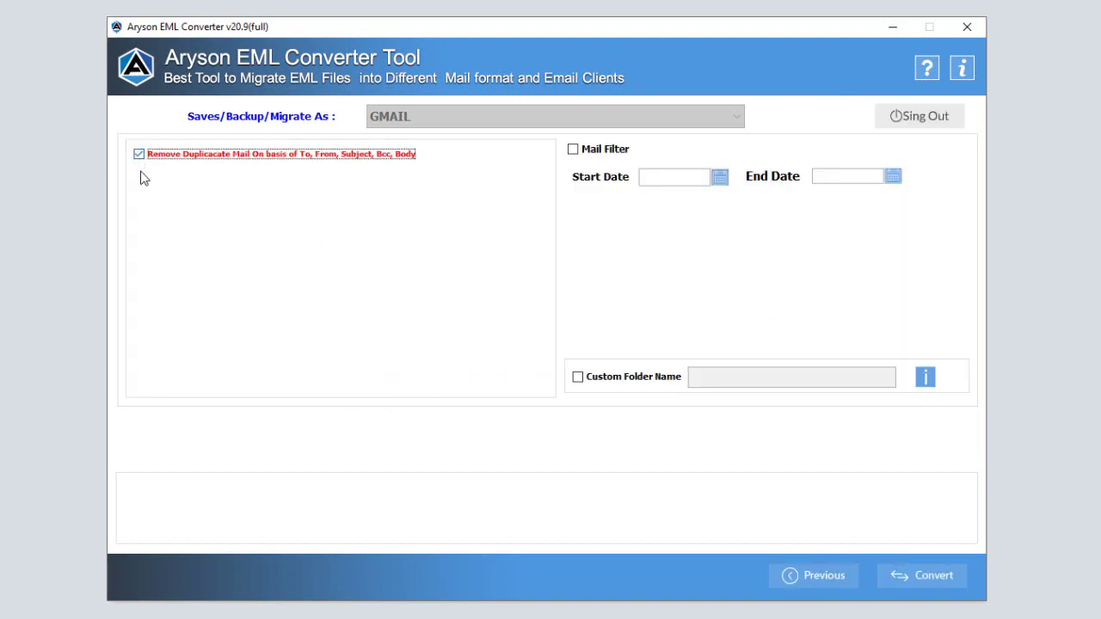
pyautogui.click(139, 156)
pyautogui.click(572, 152)
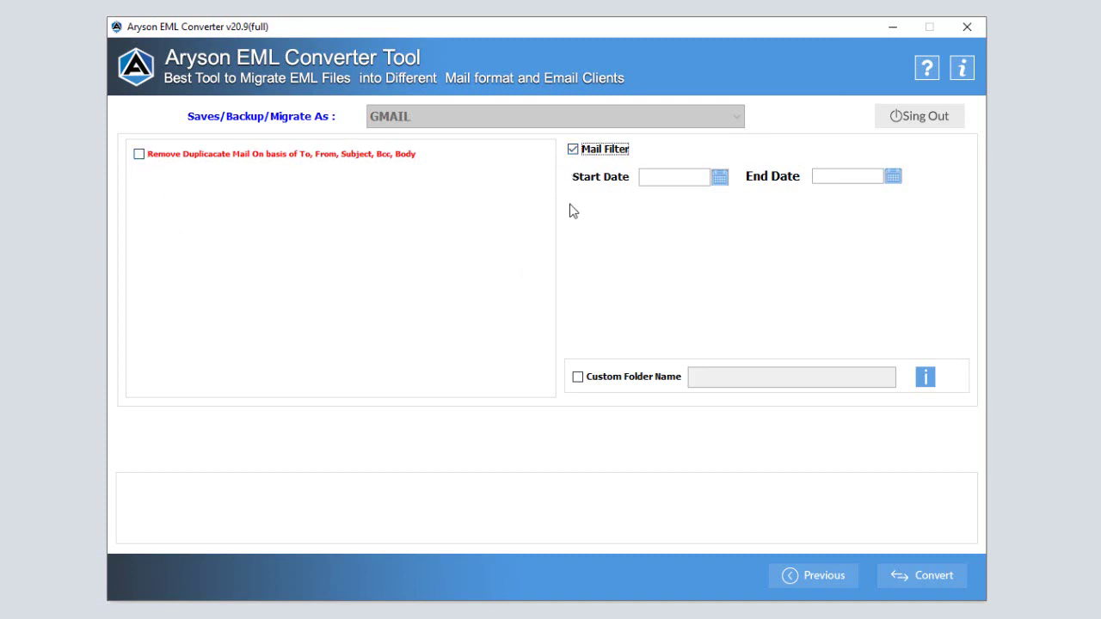
pyautogui.click(573, 152)
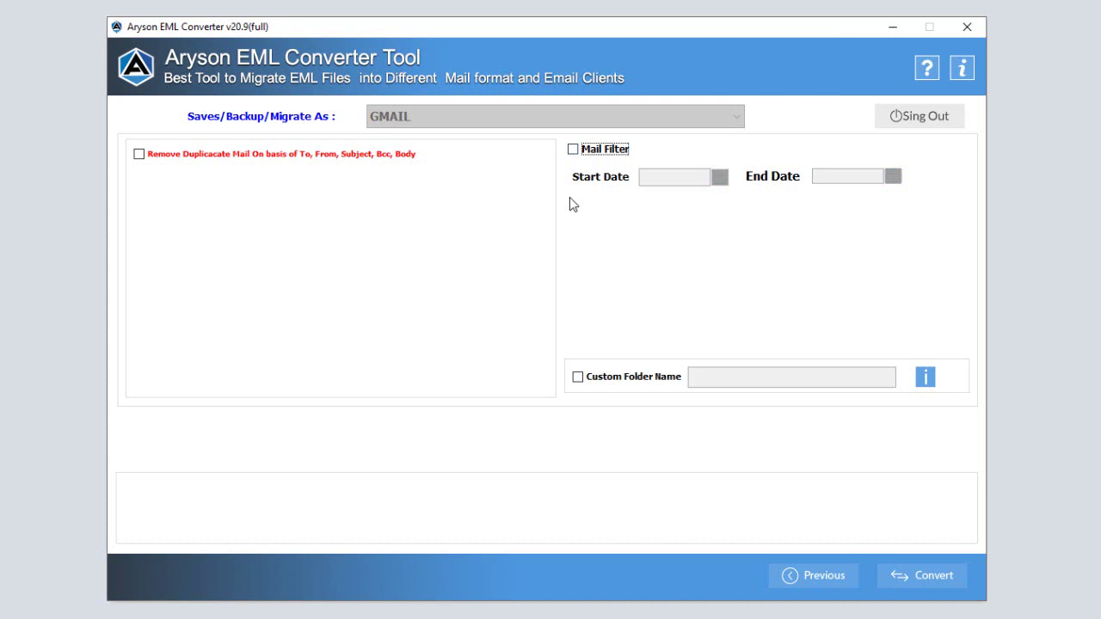
pyautogui.click(578, 379)
pyautogui.click(577, 379)
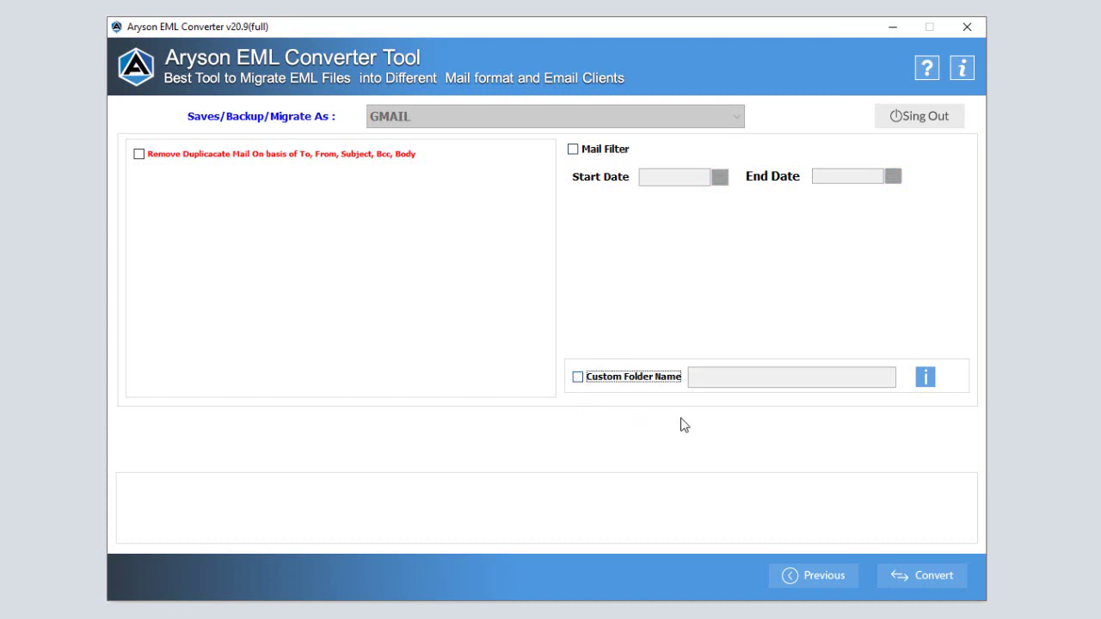
pyautogui.click(915, 589)
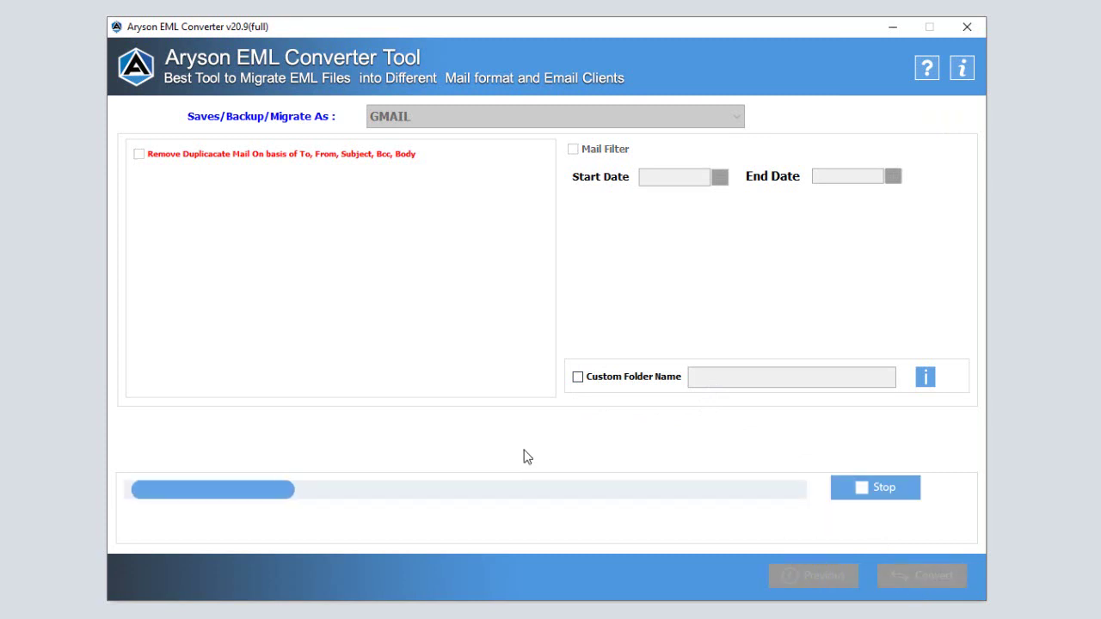